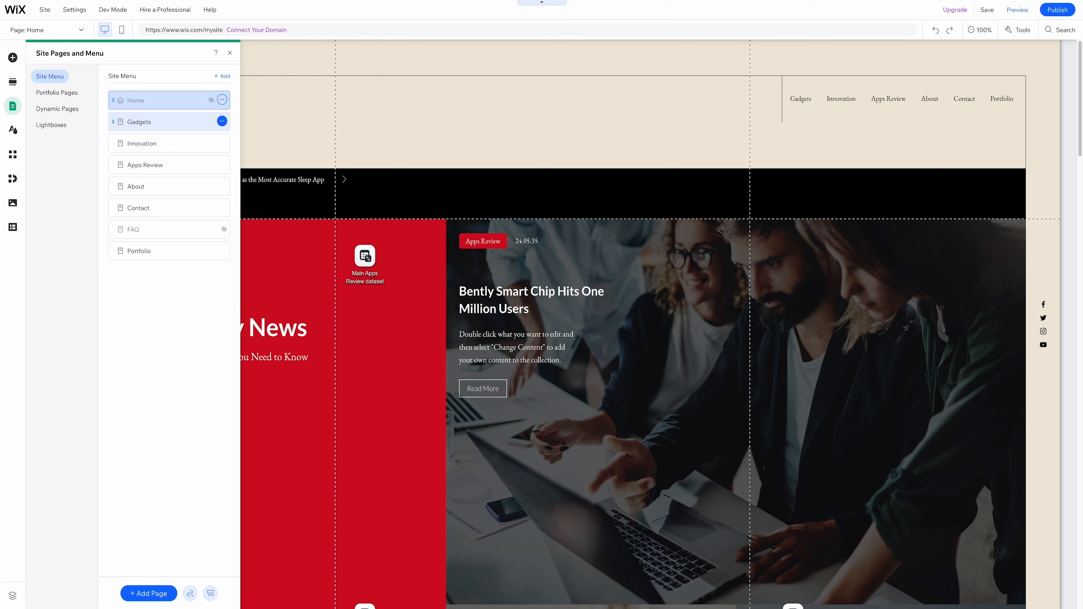
Step: Delete the Gadgets page from the site and hide the Innovation page from the site menu
left_click(273, 295)
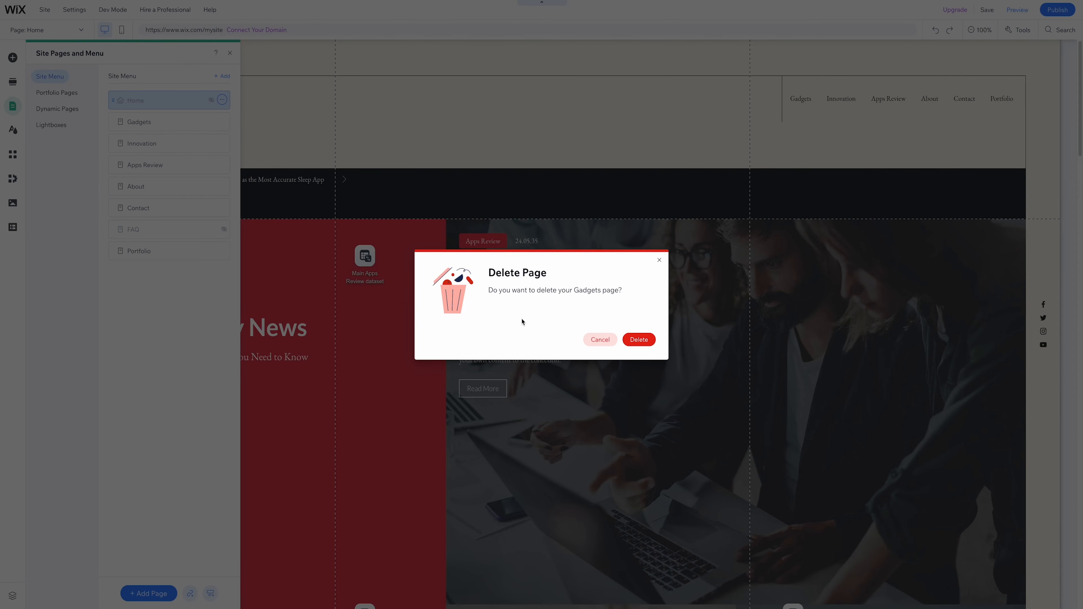
left_click(639, 339)
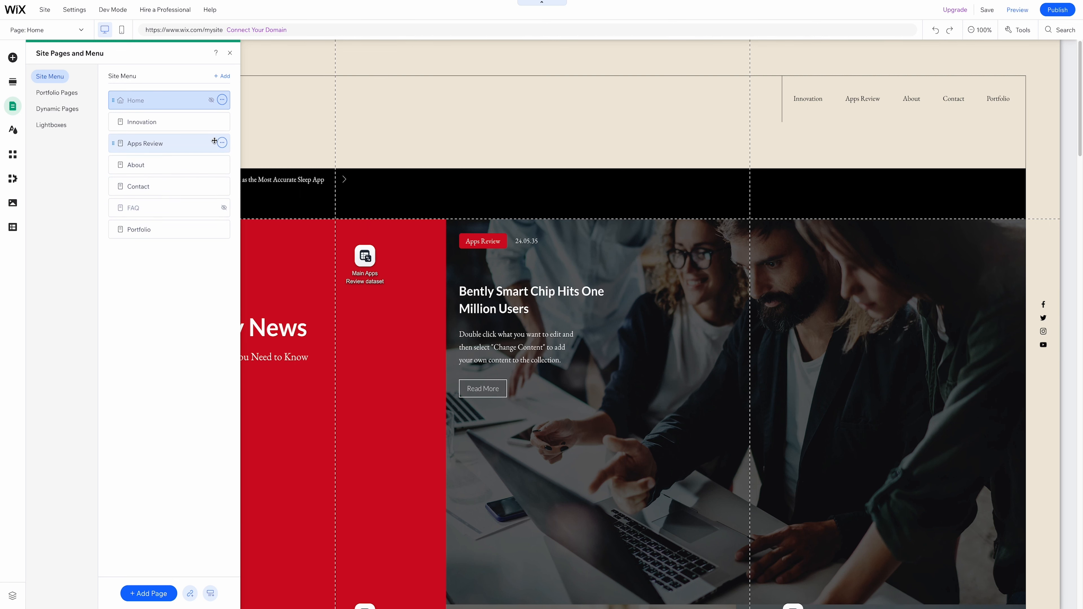
left_click(222, 122)
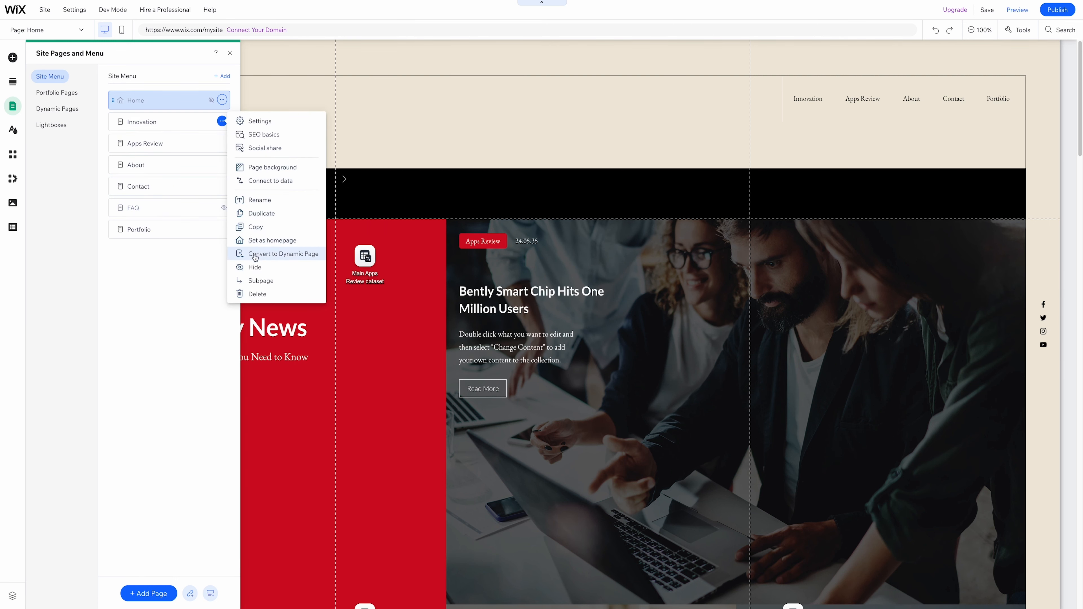
left_click(255, 267)
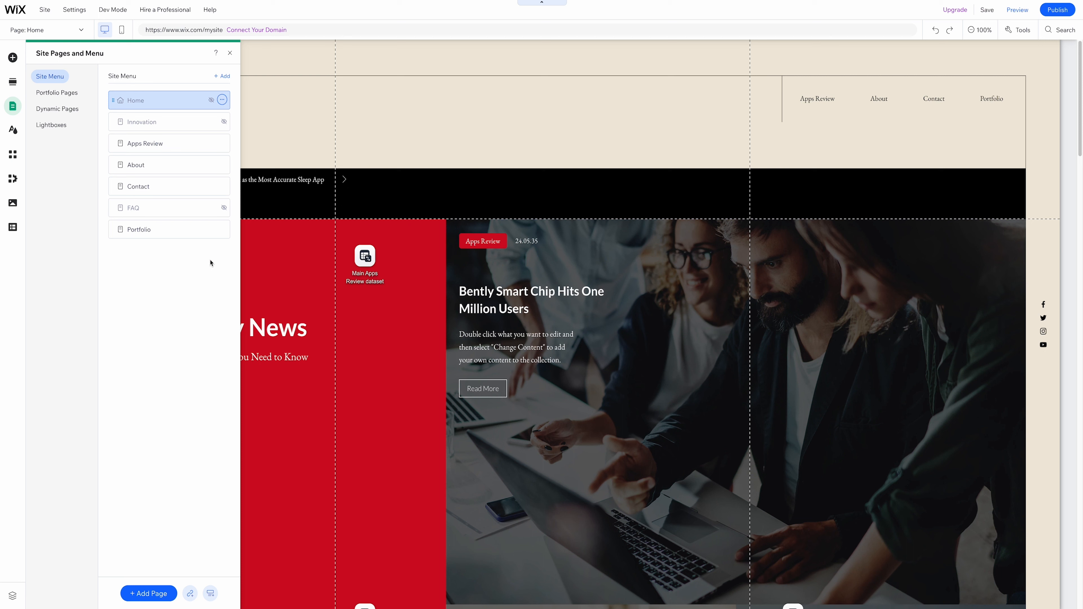
Step: Look at the About page templates offered for adding a new page
left_click(155, 593)
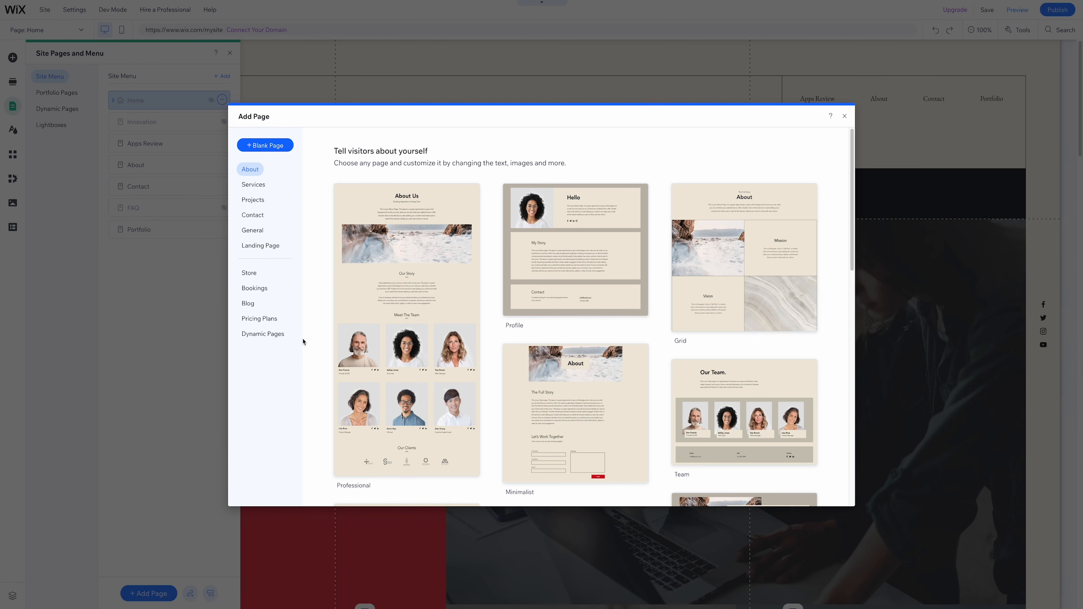
left_click(844, 116)
left_click(222, 142)
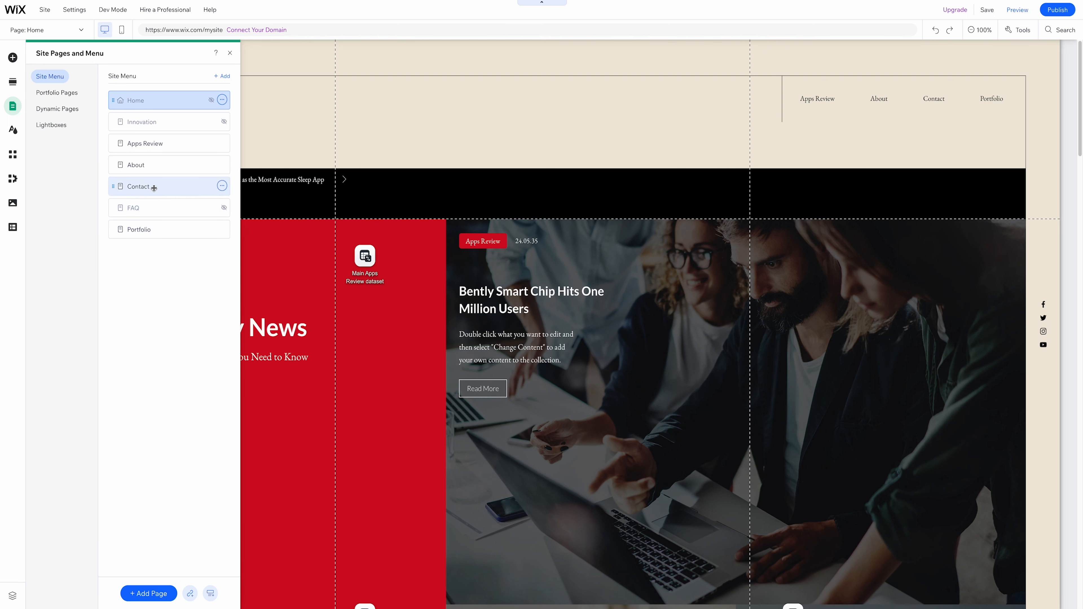
Step: Try moving the Contact page above About in the site menu and opening its name for editing
mouse_move(152, 186)
left_mouse_down()
mouse_move(152, 160)
mouse_move(150, 171)
left_mouse_up()
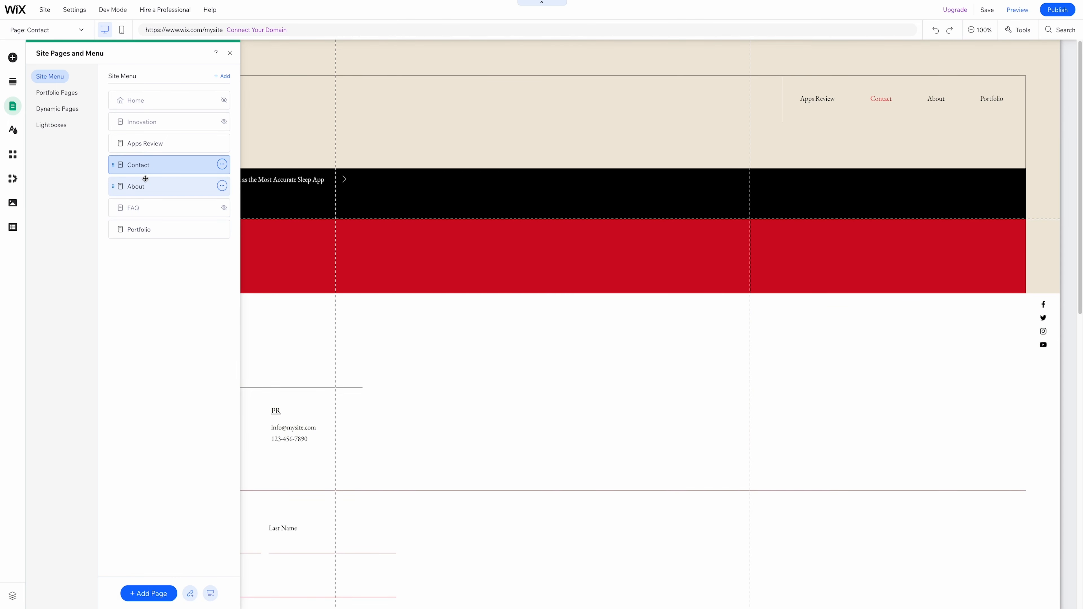
left_click(221, 164)
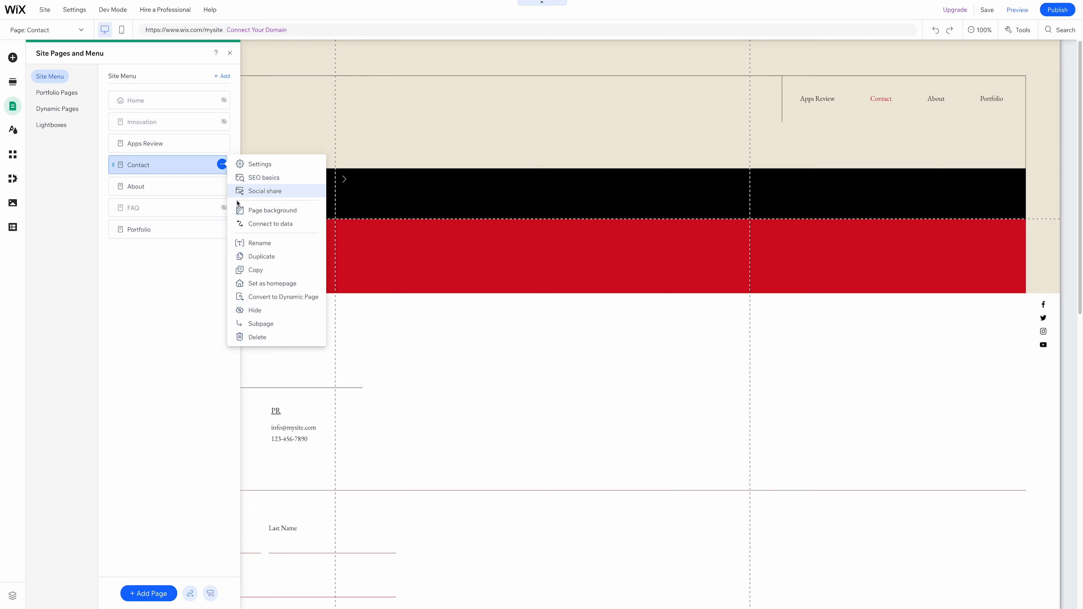
left_click(256, 243)
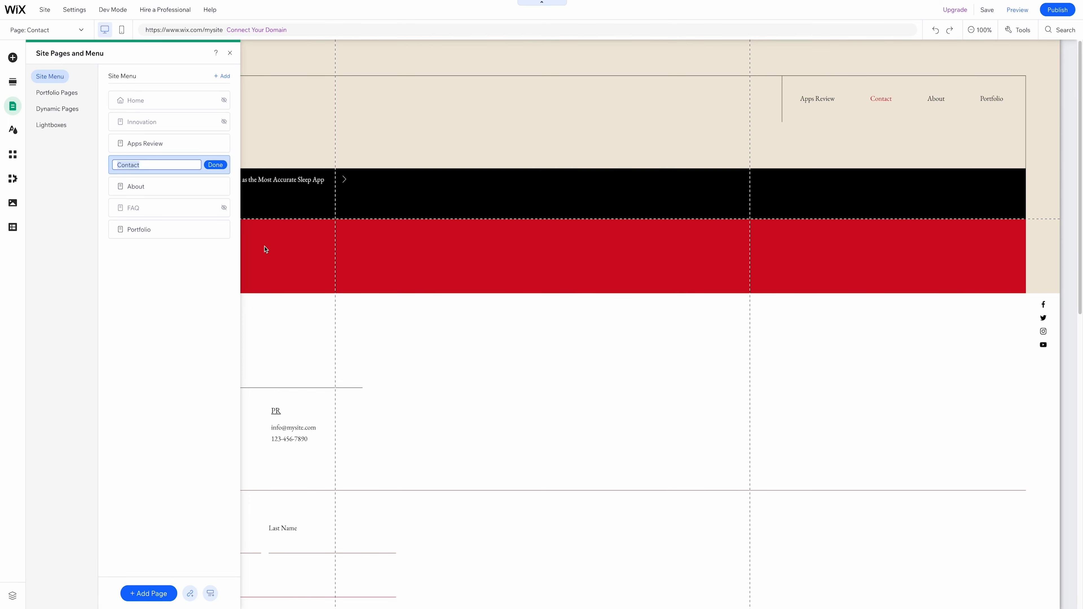
left_click(153, 265)
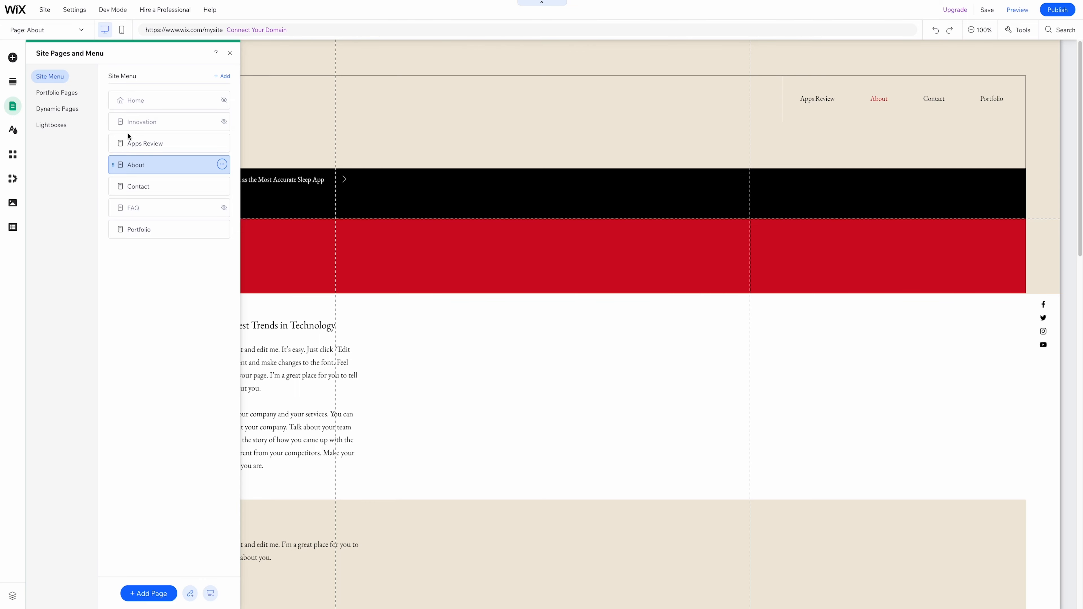
Step: Try deleting the Latest News strip and its dataset from the Home page, undoing each deletion
left_click(12, 154)
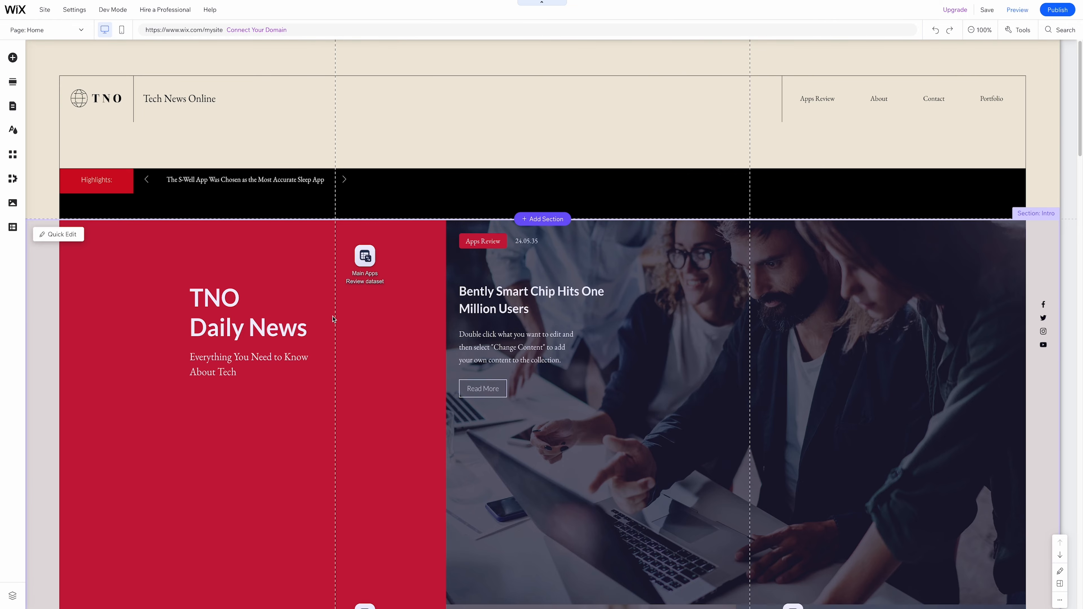
scroll(333, 319, "down", 10)
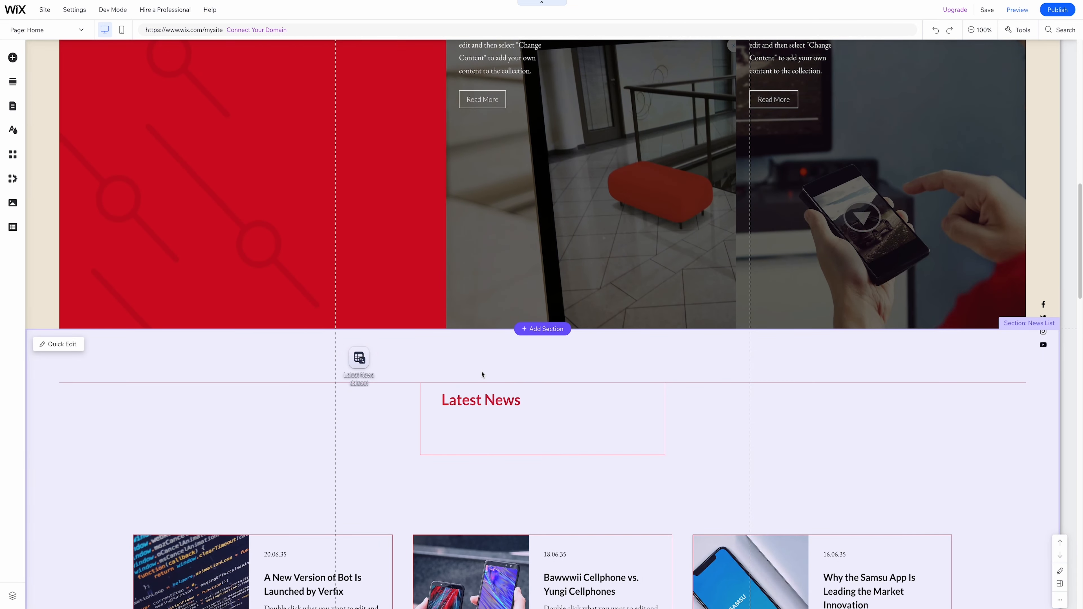
left_click(480, 371)
key("Delete")
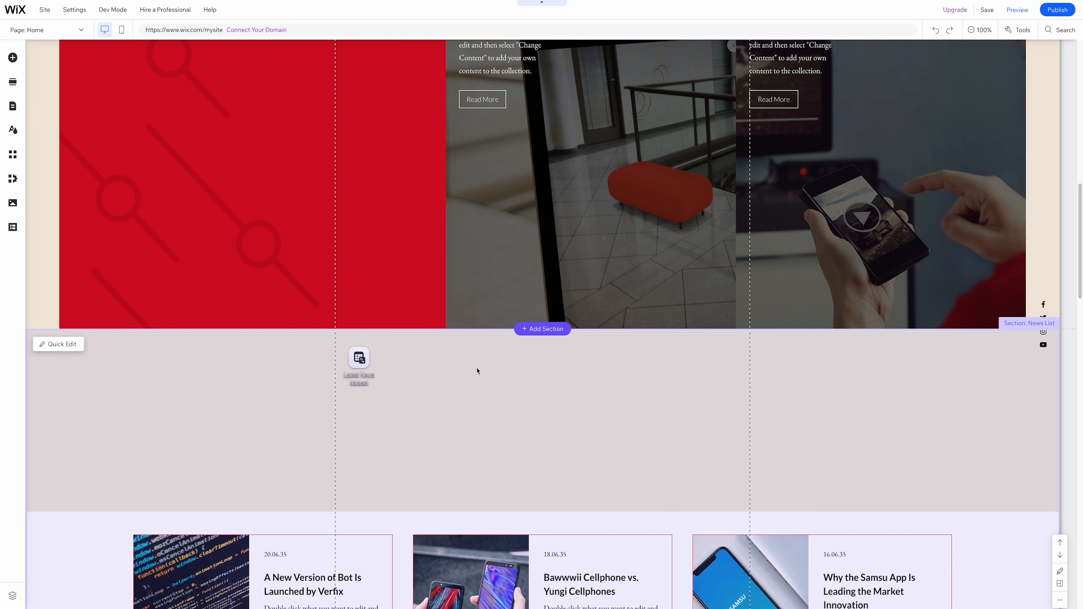
key("ctrl+z")
right_click(477, 371)
left_click(488, 340)
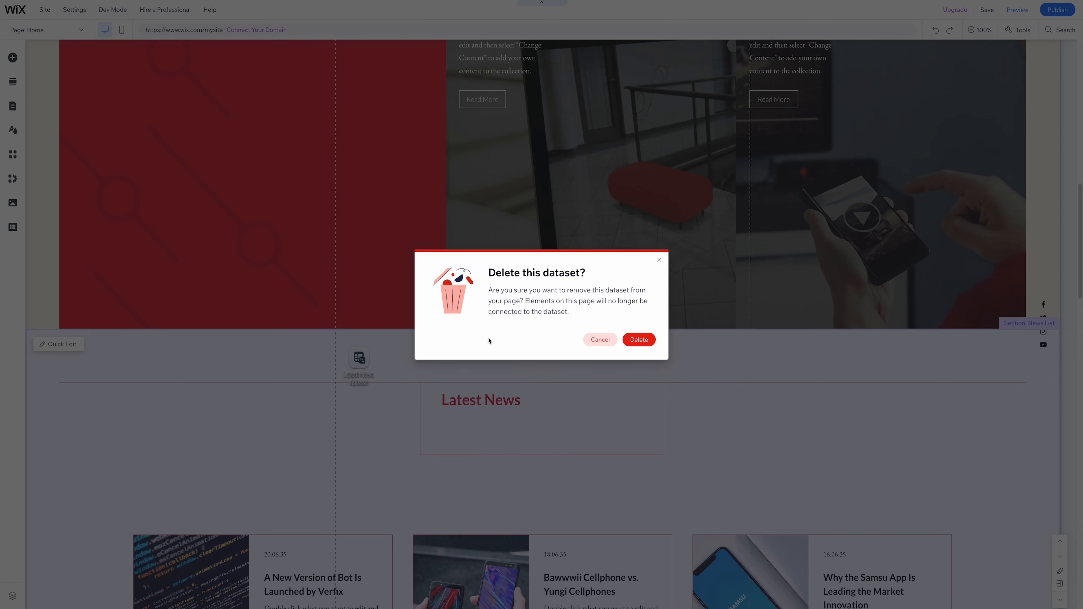
left_click(639, 340)
key("ctrl+z")
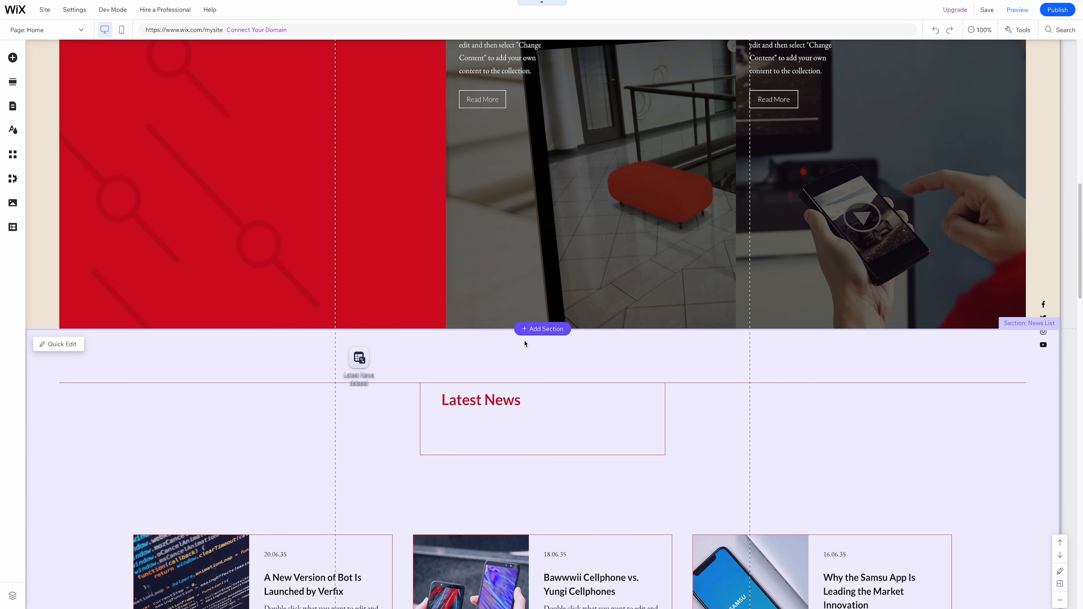
Step: Add the Empower Growth section above Latest News, with the black Welcome to Our Site section directly below it
left_click(540, 328)
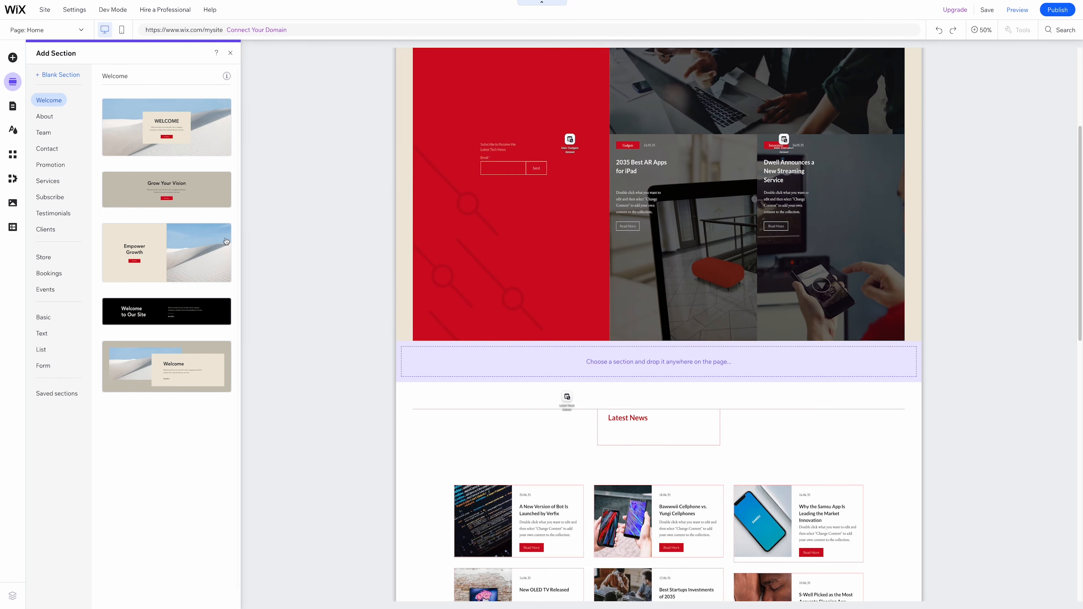
left_click_drag(158, 244, 563, 407)
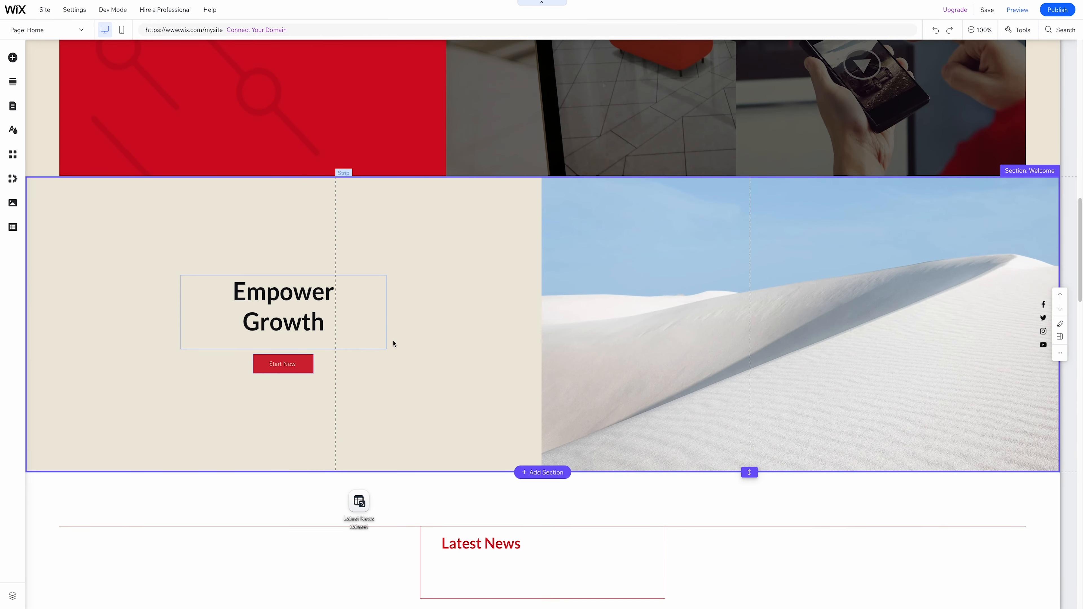
left_click(13, 81)
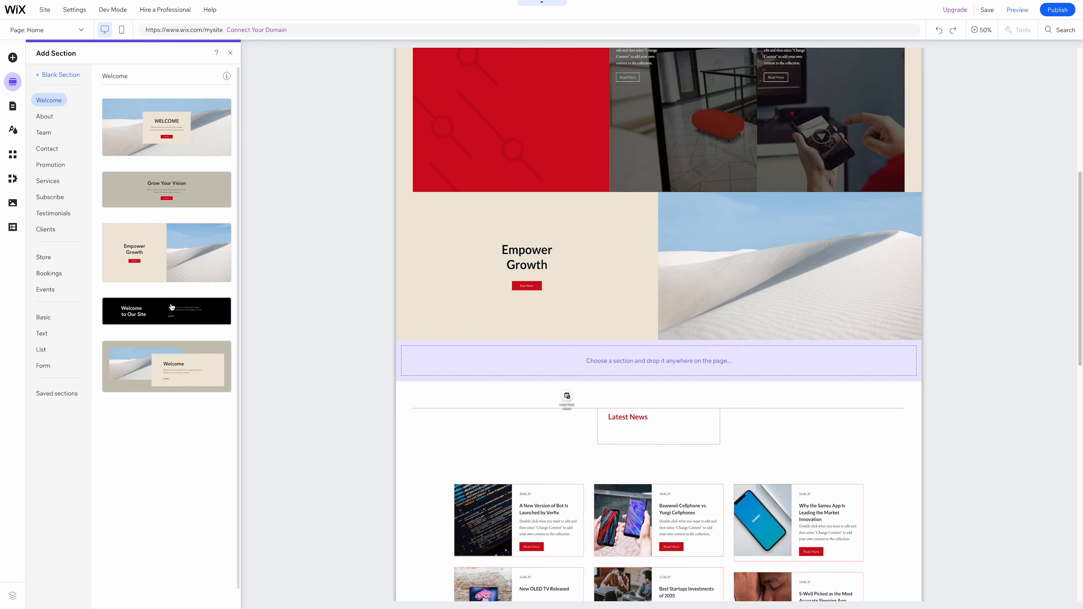
left_click_drag(171, 308, 571, 374)
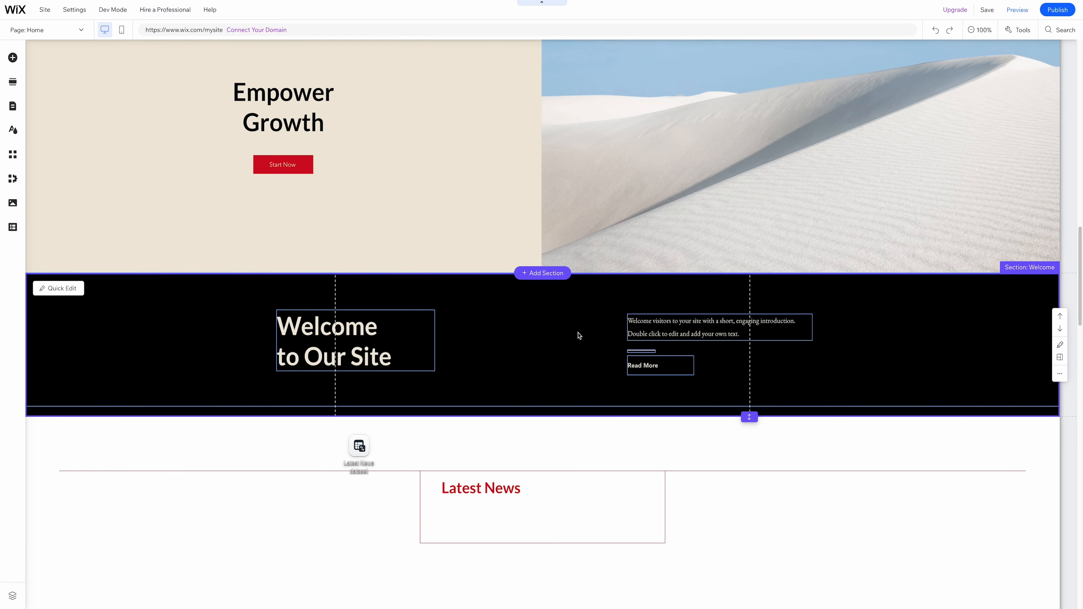
Step: Examine the layout, content and strip background options of the Welcome to Our Site section
left_click(1059, 358)
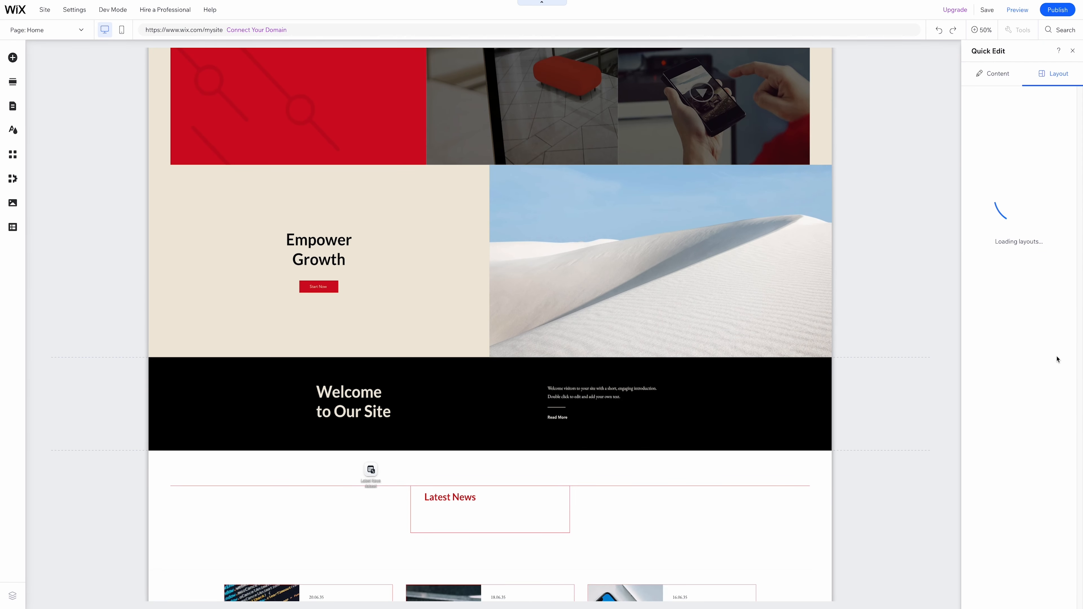
scroll(1042, 359, "down", 1)
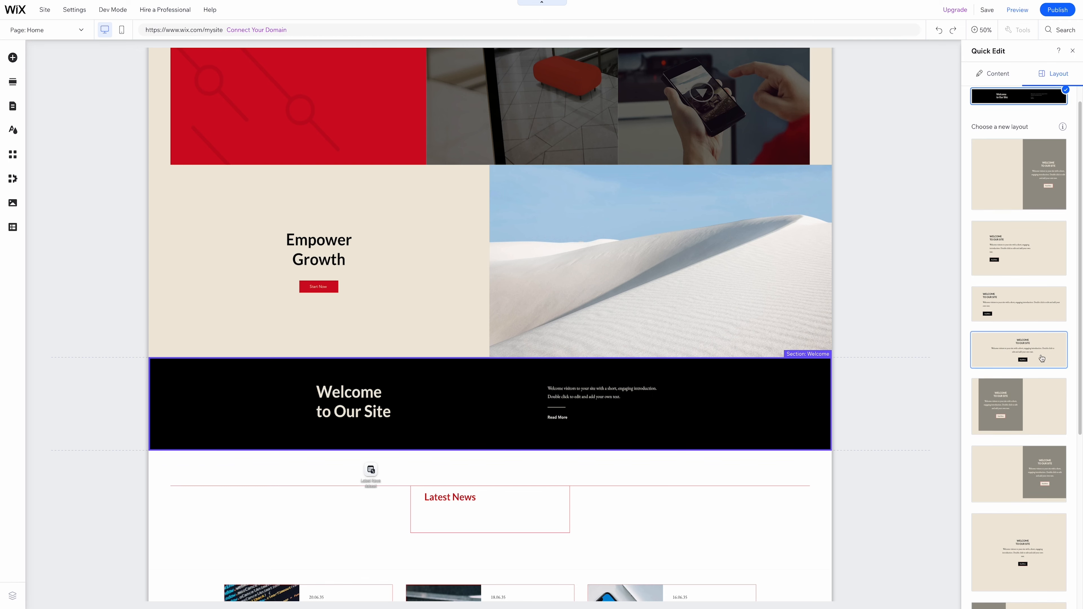
left_click(994, 73)
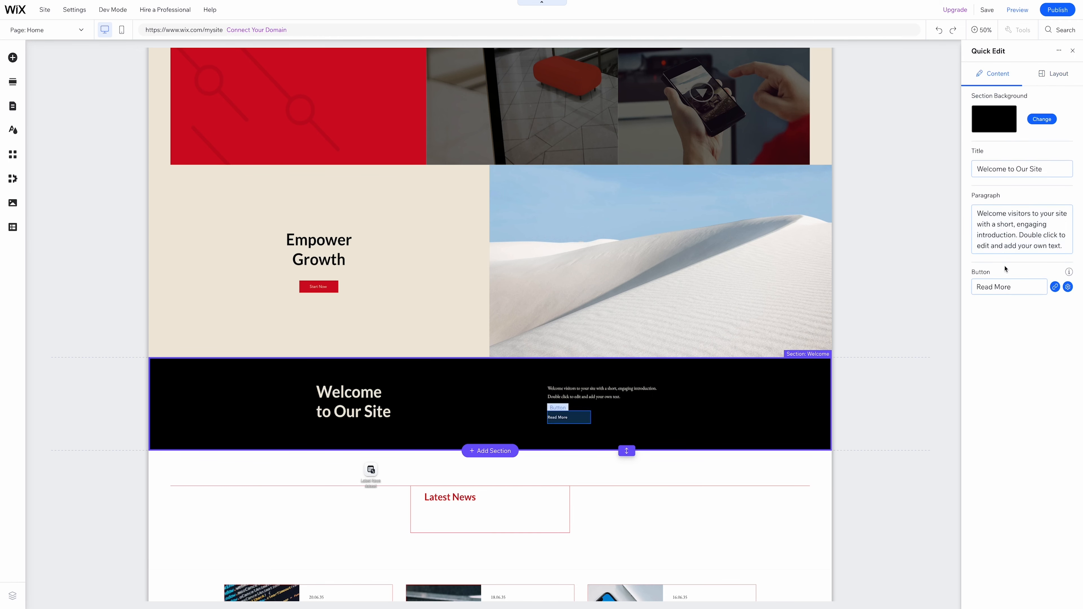
left_click(1073, 50)
left_click(490, 504)
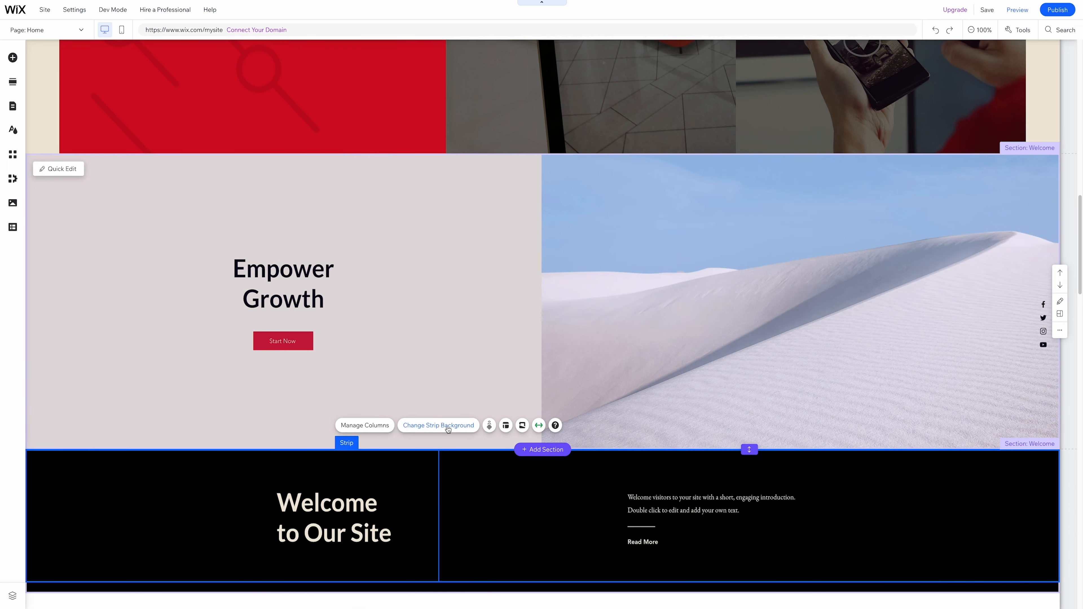
left_click(447, 427)
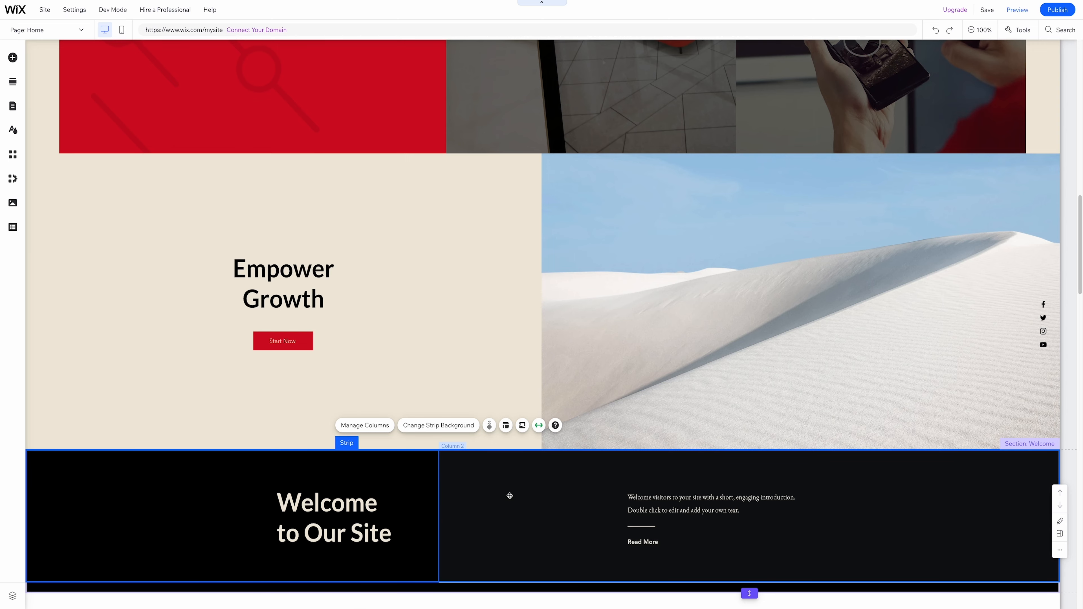
Step: Try deleting the "Everything You Need to Know About Tech" text in the intro section, undoing each deletion
scroll(510, 496, "up", 10)
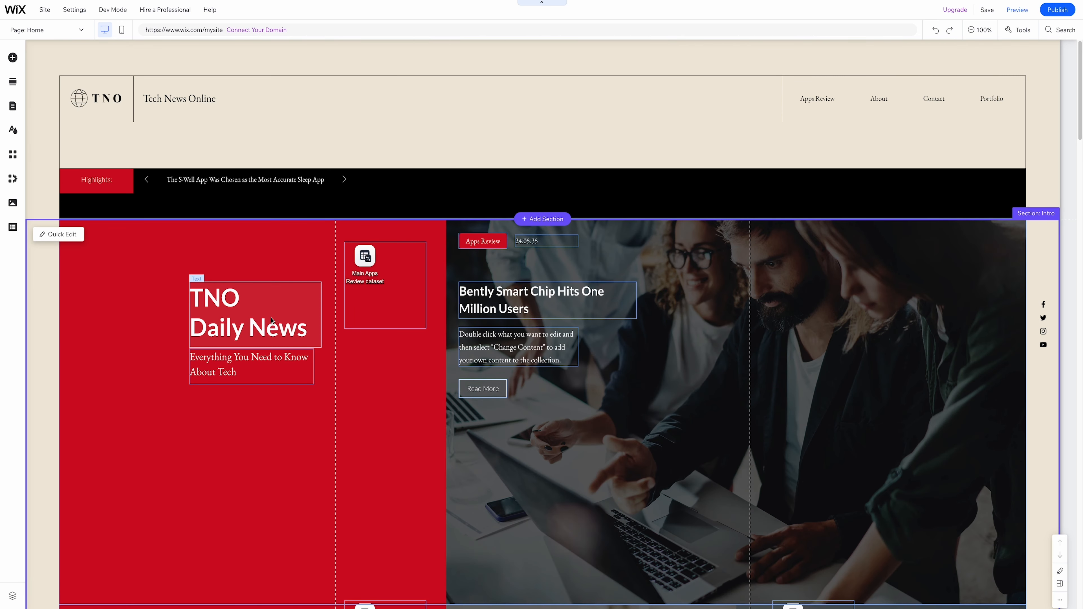
left_click(281, 363)
key("Delete")
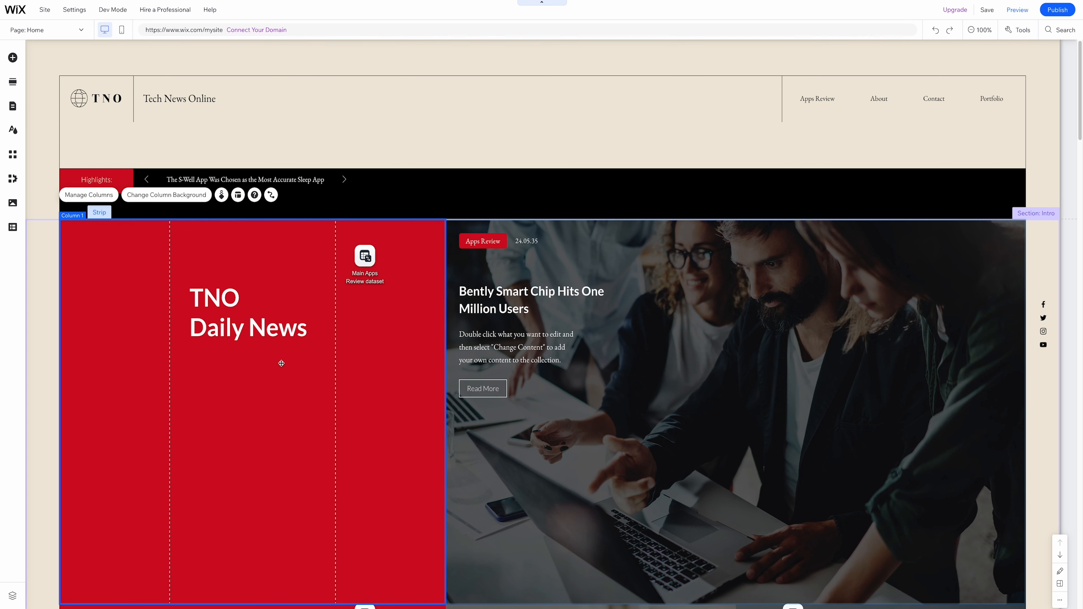
key("super+z")
right_click(281, 362)
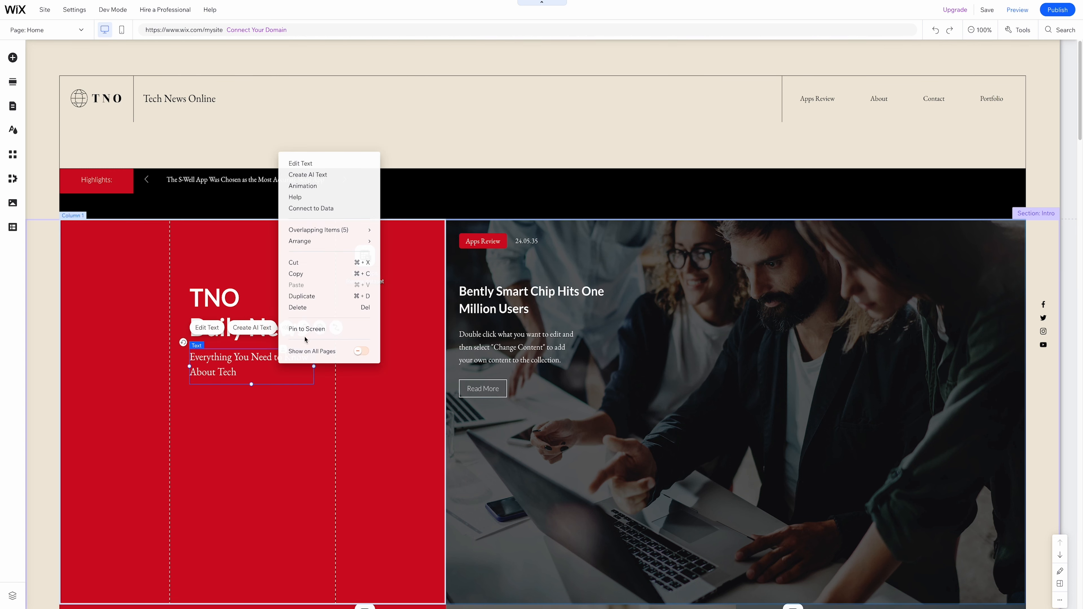
left_click(321, 308)
key("super+z")
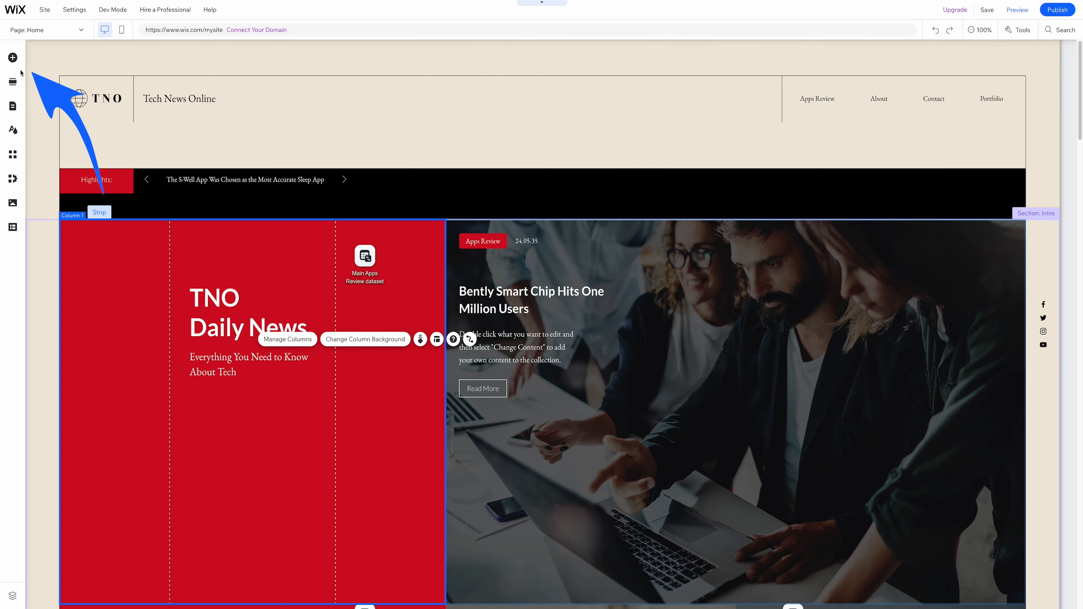
Step: Add the free geometric abstract shapes illustration below the tagline in the intro section's red column
left_click(13, 57)
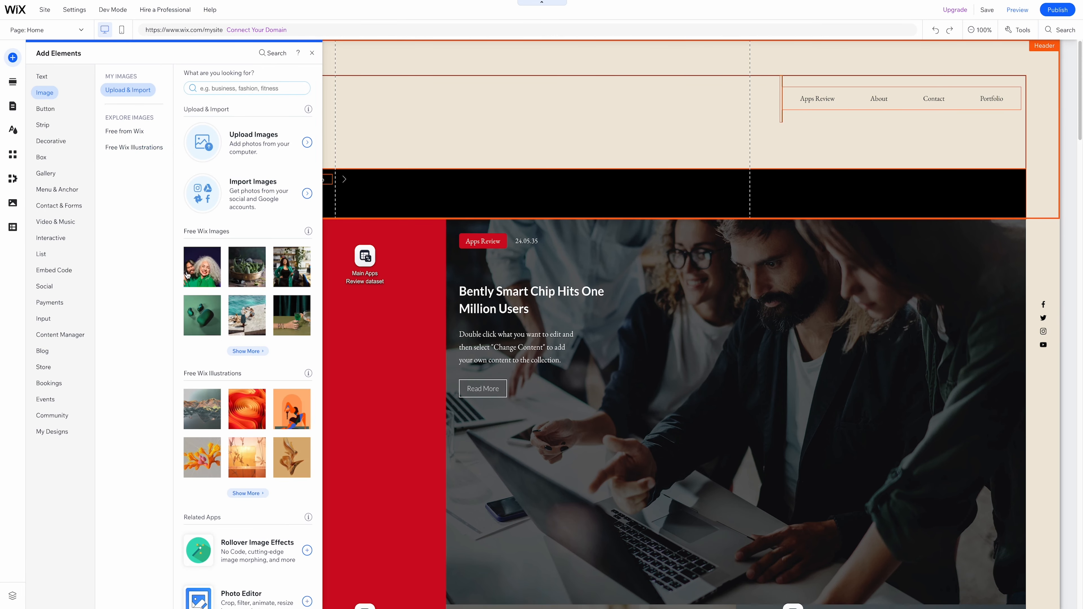
left_click_drag(202, 395, 239, 512)
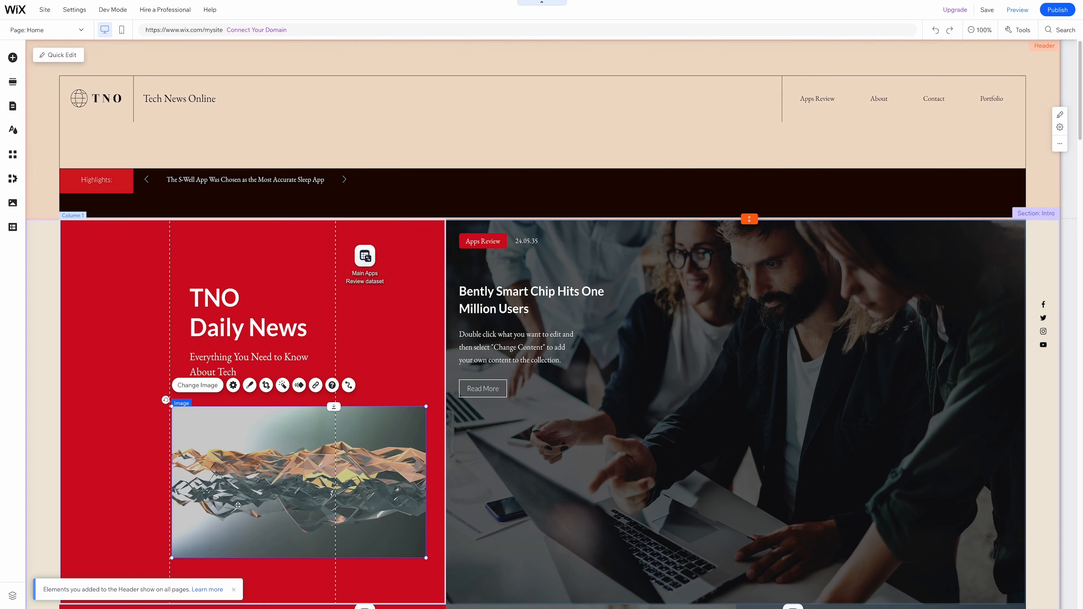
left_click(60, 235)
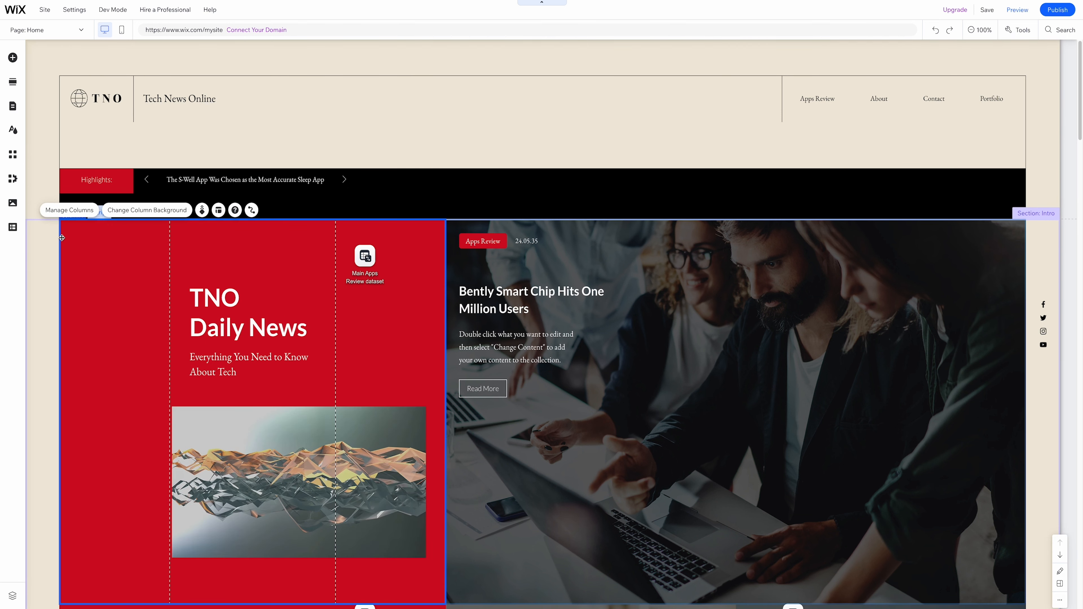
Step: Shorten the intro strip to the illustration's lower edge and shrink the illustration to end at the column's inner guideline
scroll(61, 237, "down", 3)
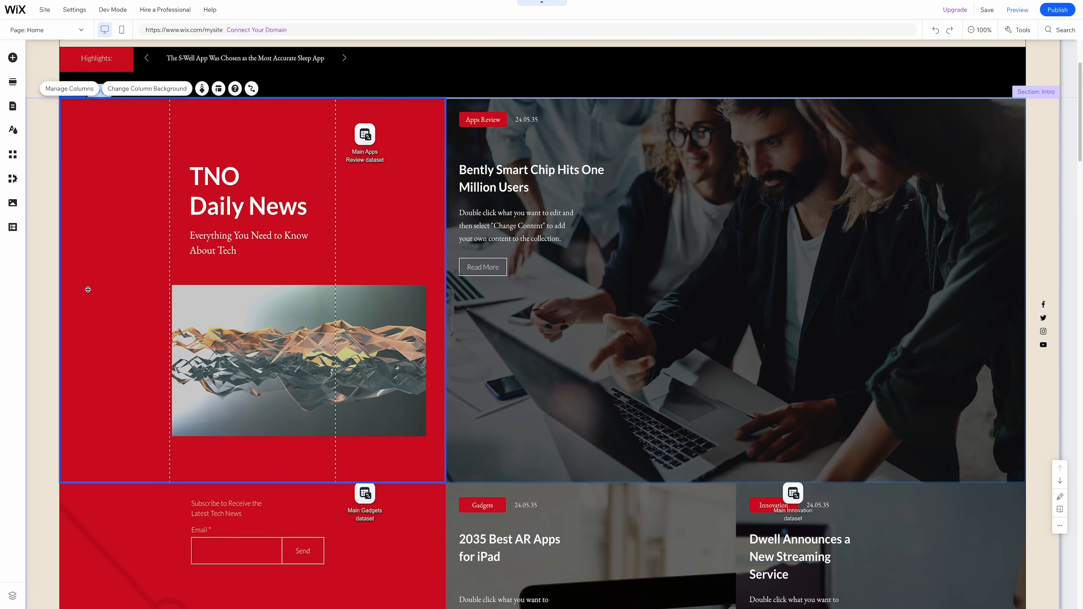
left_click_drag(443, 481, 435, 425)
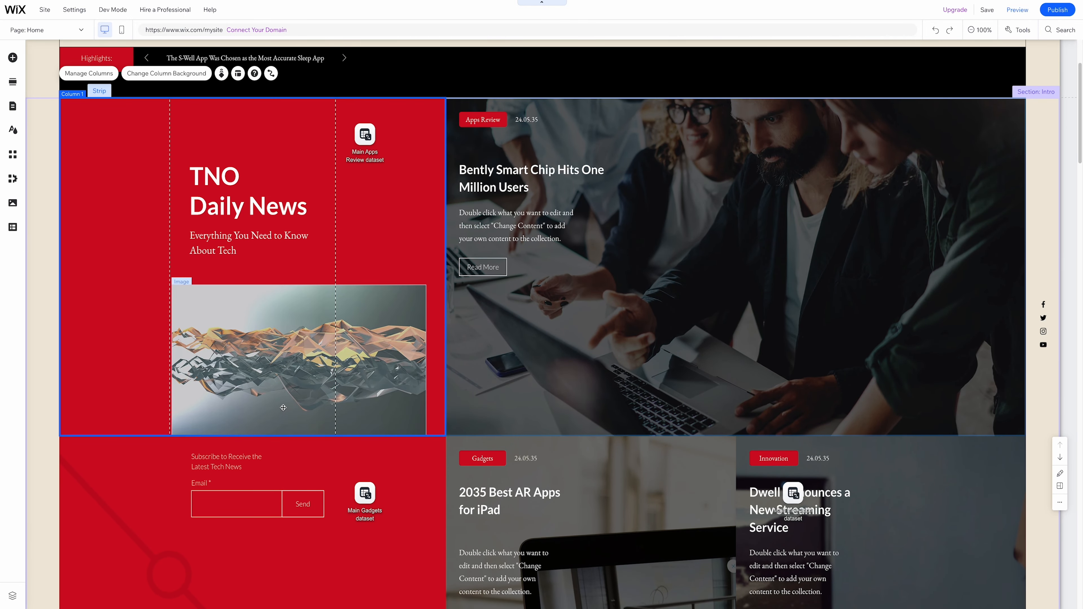
left_click(284, 385)
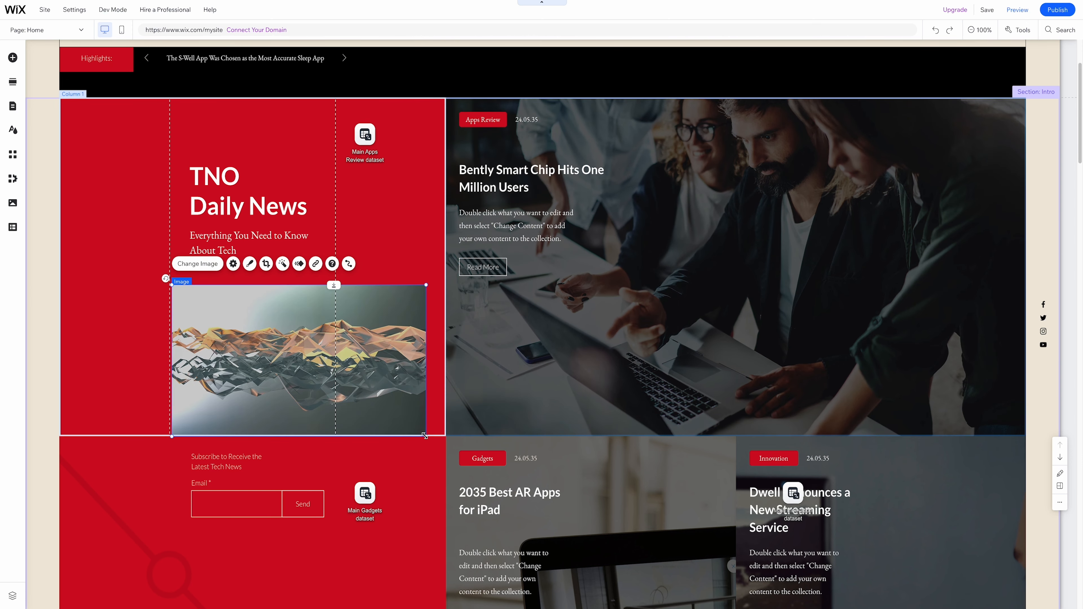
left_click_drag(425, 435, 339, 381)
left_click(374, 422)
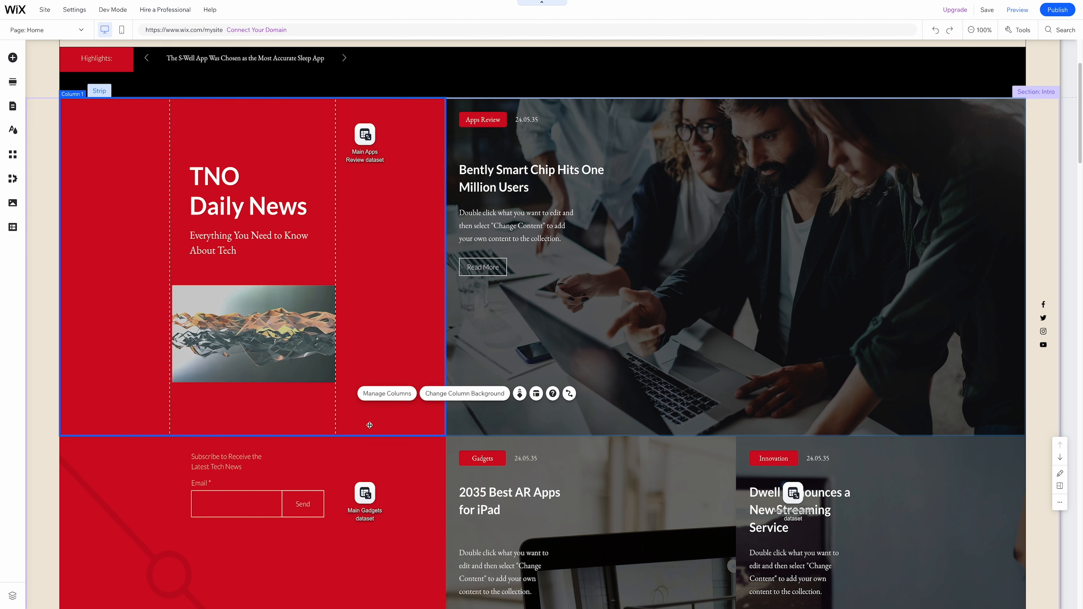
Step: Review the illustration's image settings, including click behavior, link, alt text, tooltip and resizing options
left_click(277, 336)
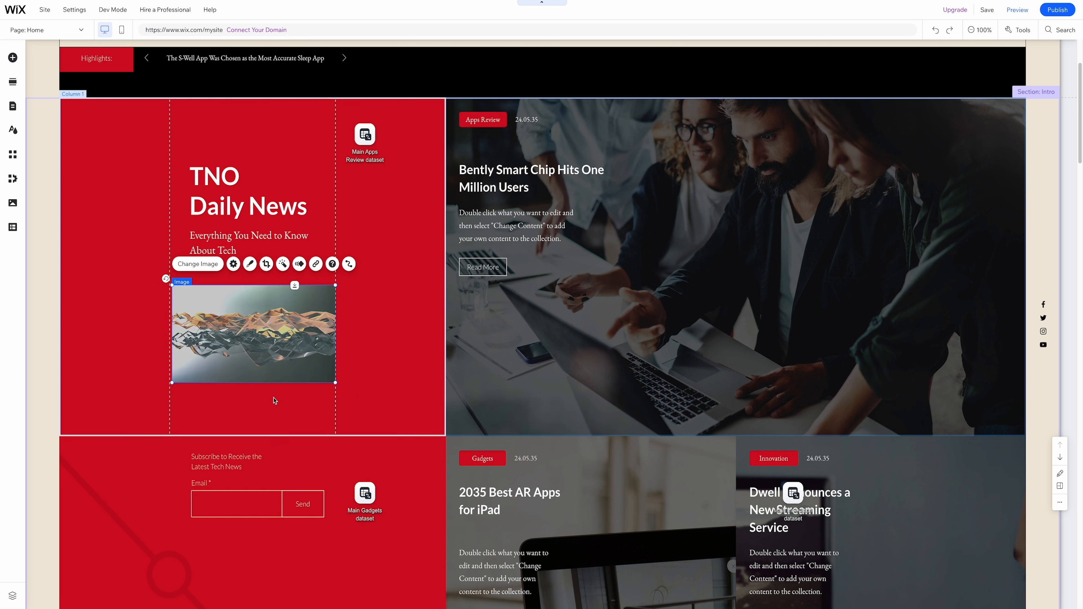
left_click(233, 265)
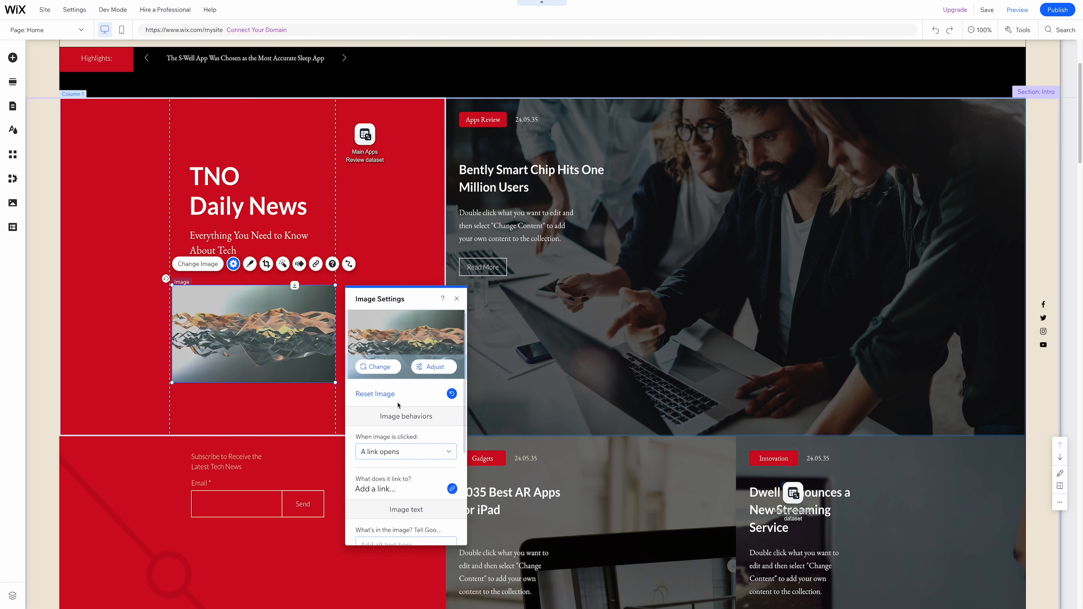
scroll(395, 384, "down", 4)
scroll(398, 408, "up", 5)
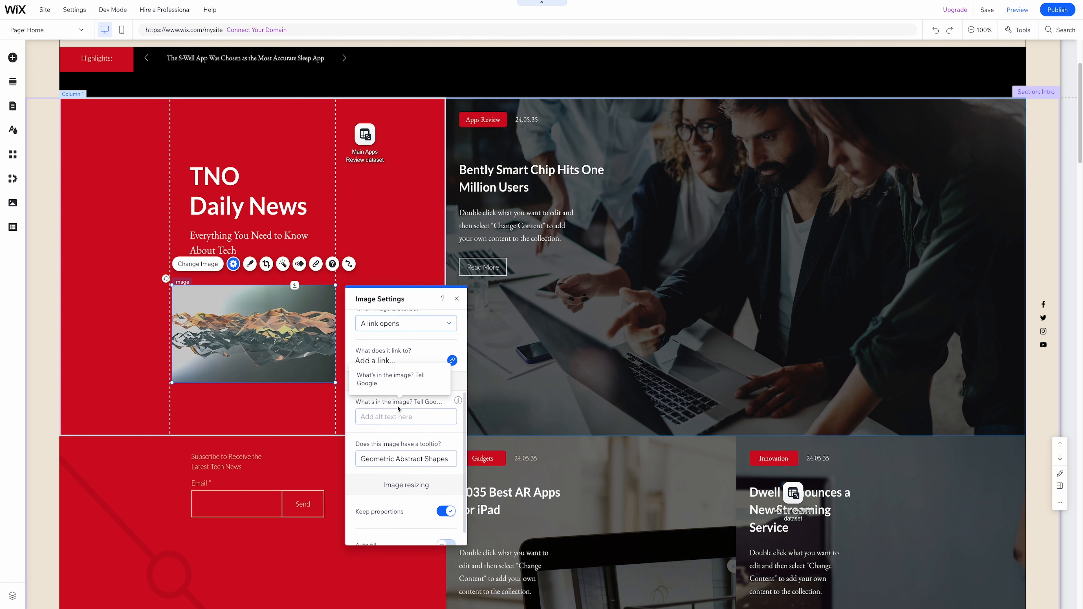
left_click(457, 298)
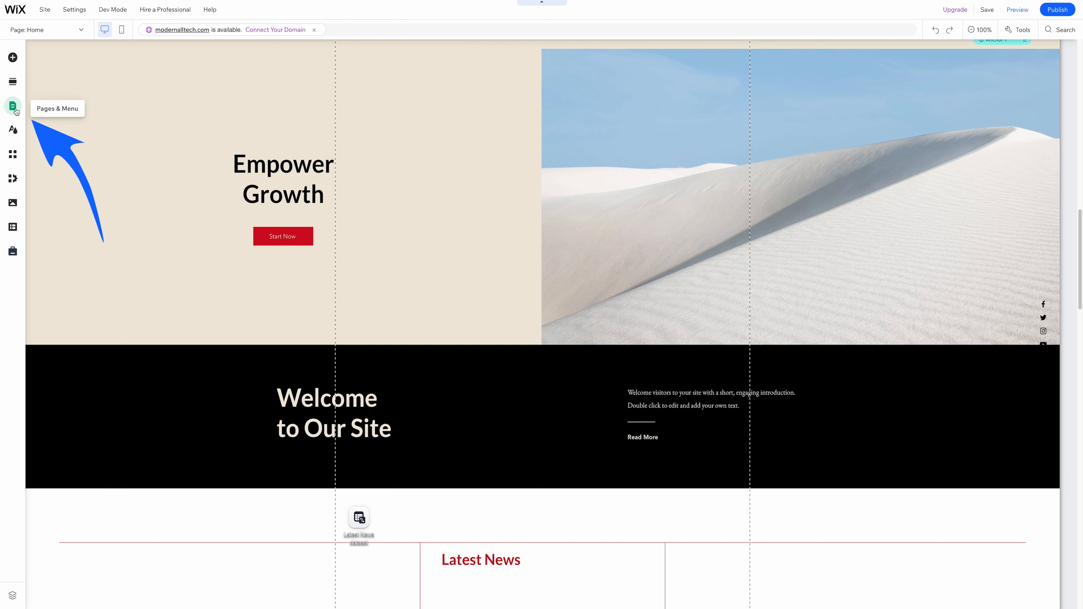
Step: Open the list of site pages and menu items
left_click(13, 108)
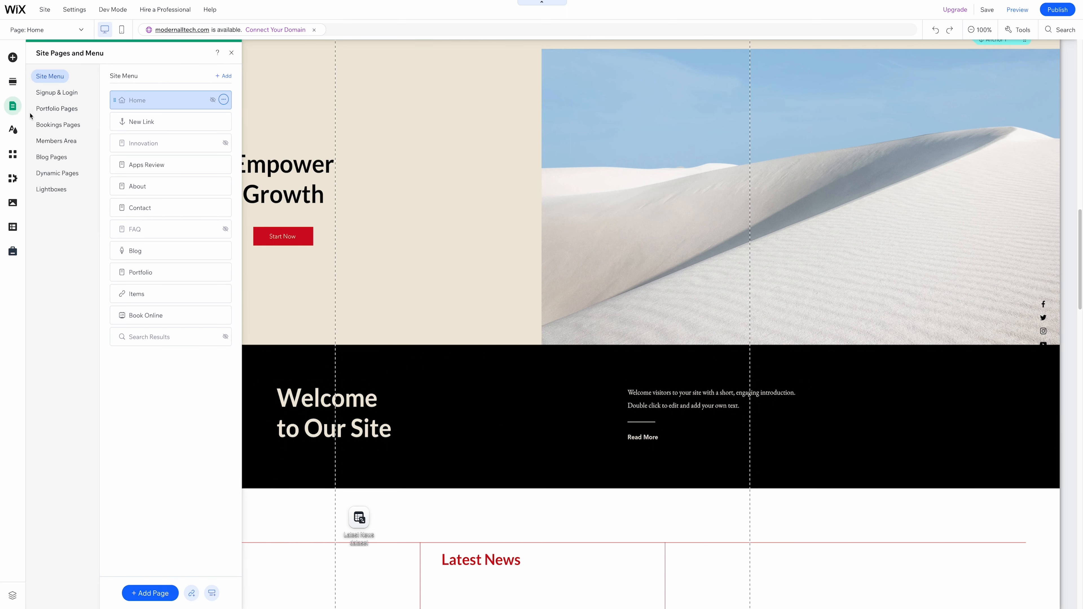